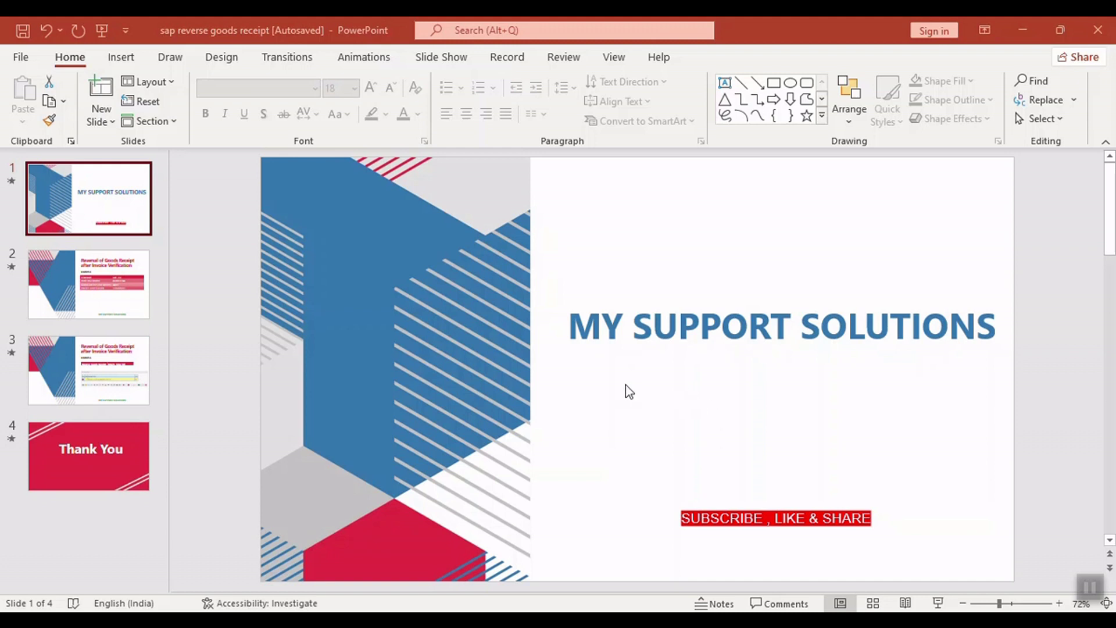
# Step: Scroll the deck to slide 3, the movement type 102 reversal example with the 'Deficit of PO IR quantity 5.000 PC' error
pyautogui.scroll(-1, 949, 367)
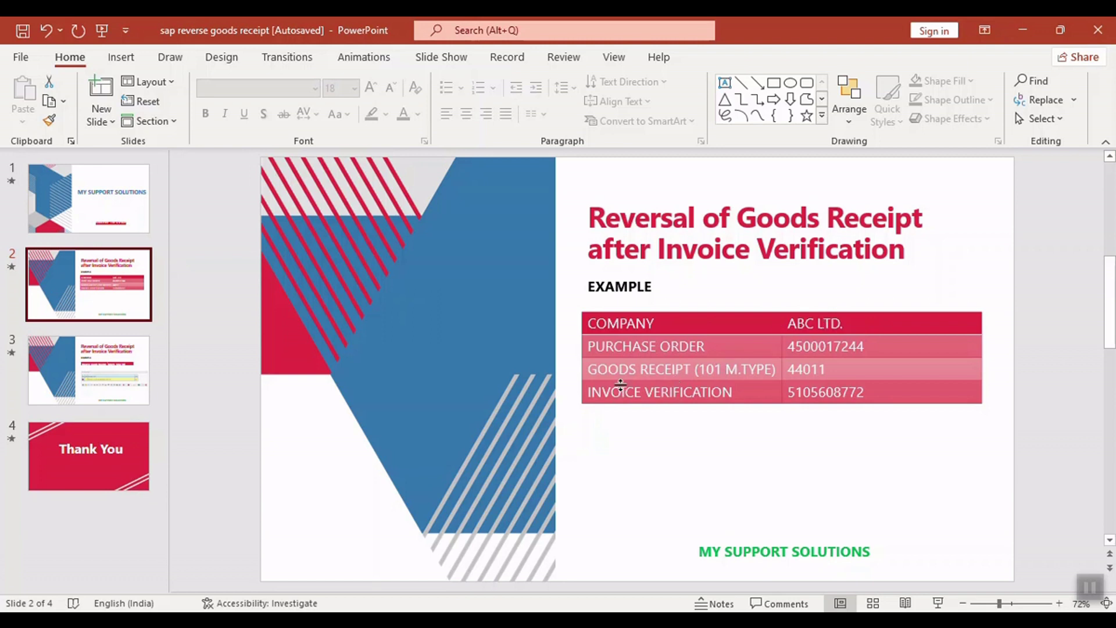
pyautogui.scroll(-1, 667, 249)
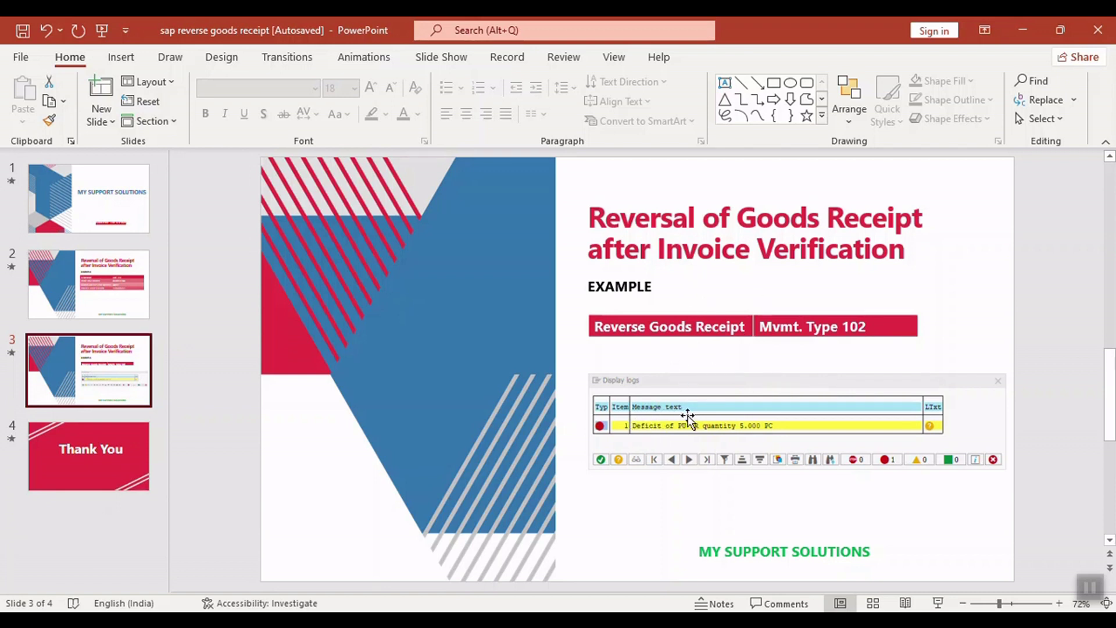
pyautogui.click(660, 556)
pyautogui.write('m')
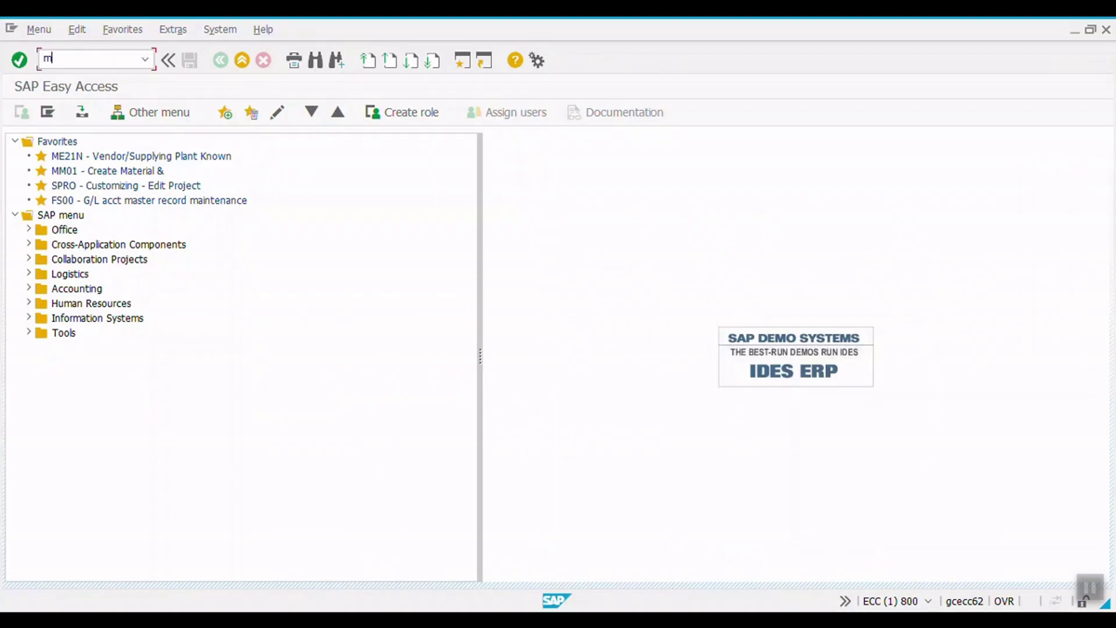
pyautogui.write('igo')
pyautogui.press('Return')
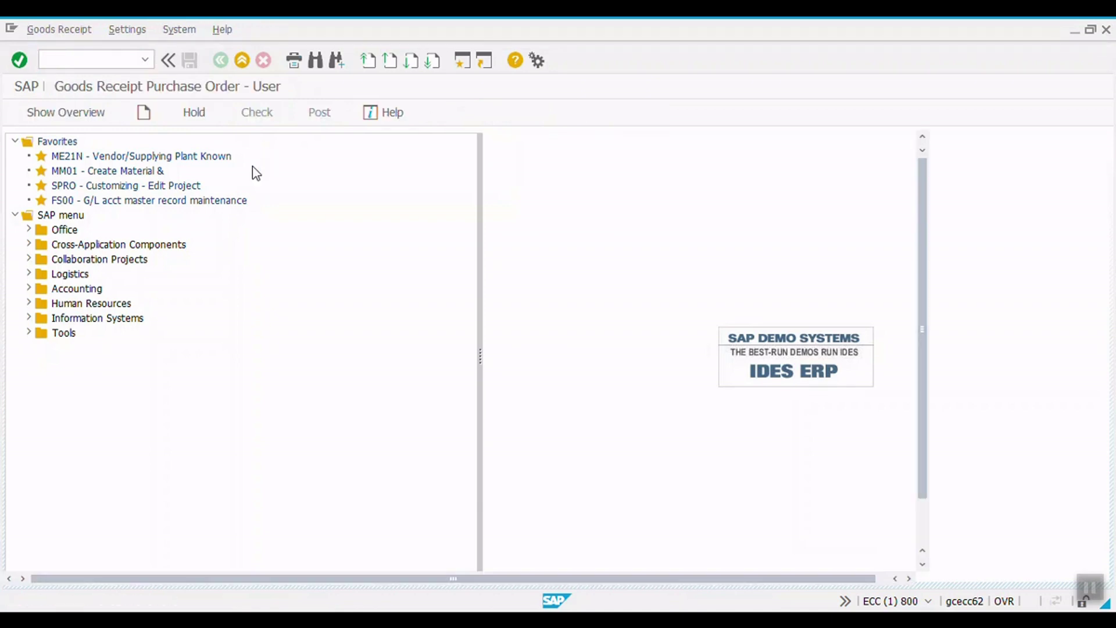
pyautogui.write('45')
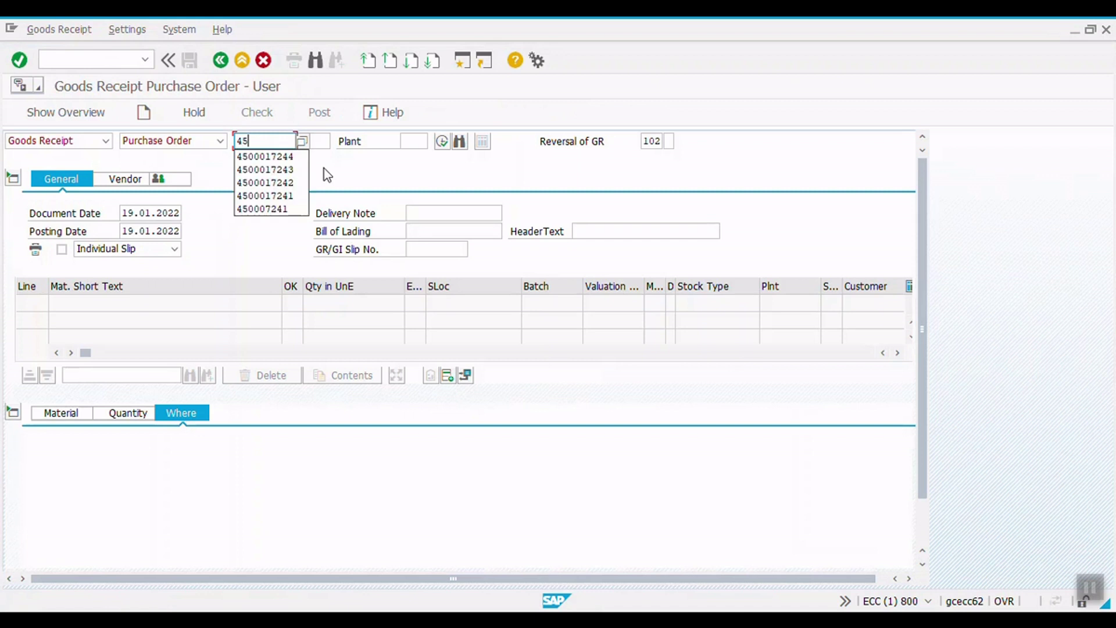
pyautogui.press('Down')
pyautogui.press('Return')
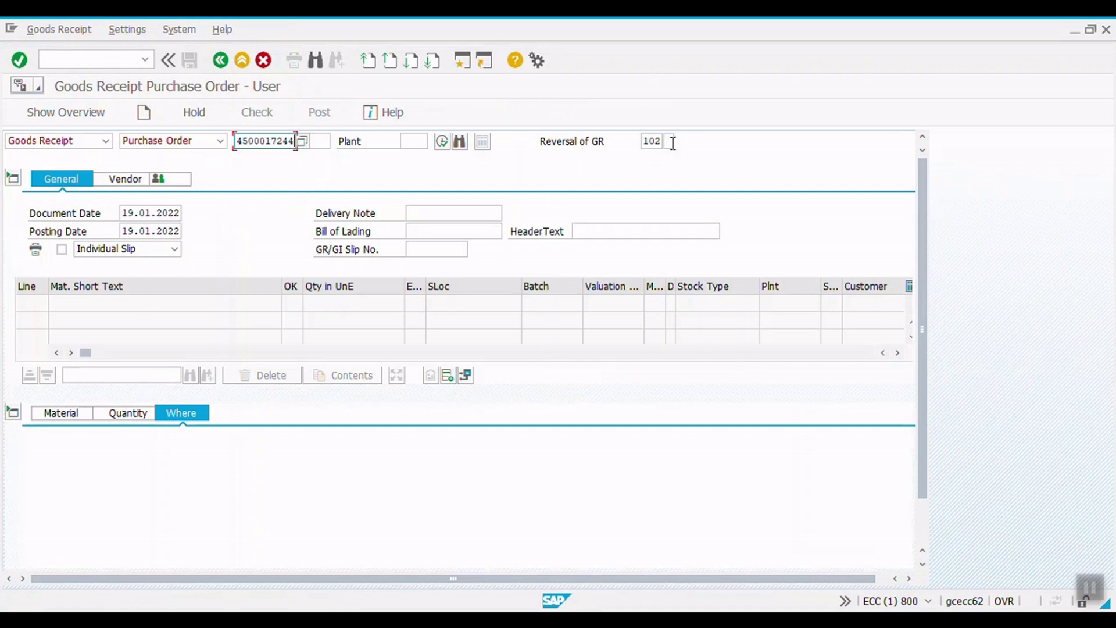
pyautogui.press('Return')
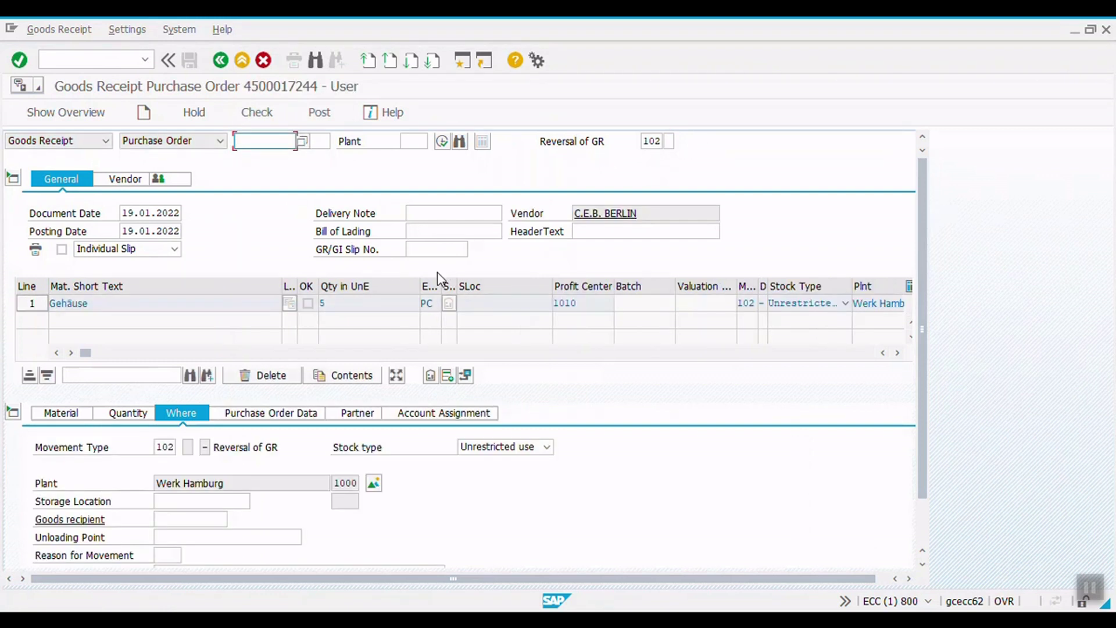
# Step: Set storage location 0001, mark the item OK and check, revealing the PO IR quantity deficit error
pyautogui.click(181, 500)
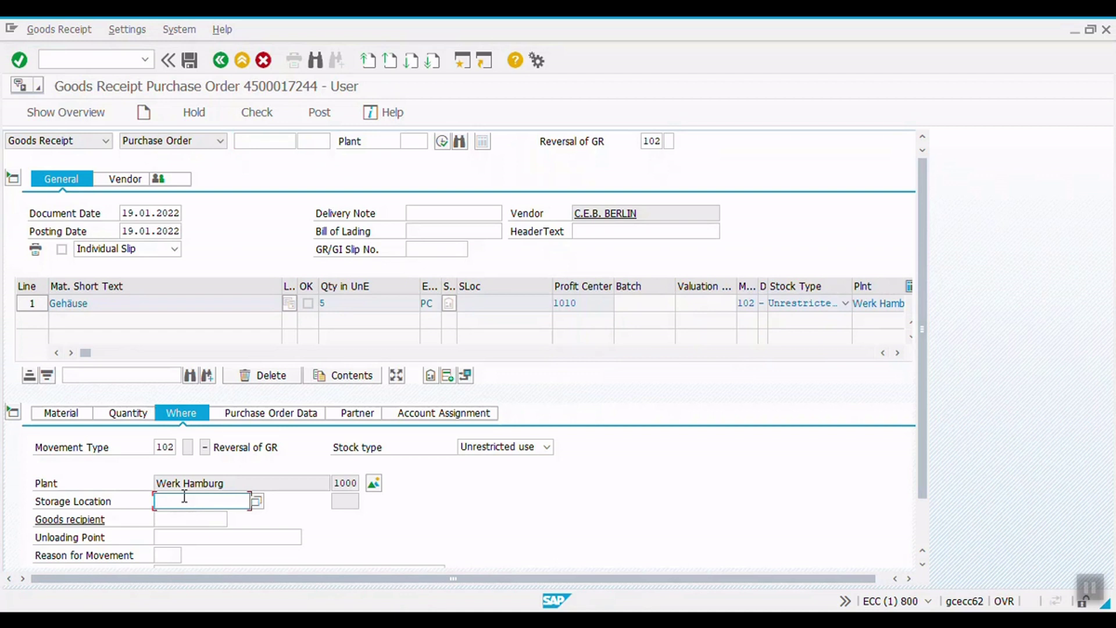
pyautogui.write('0')
pyautogui.click(180, 516)
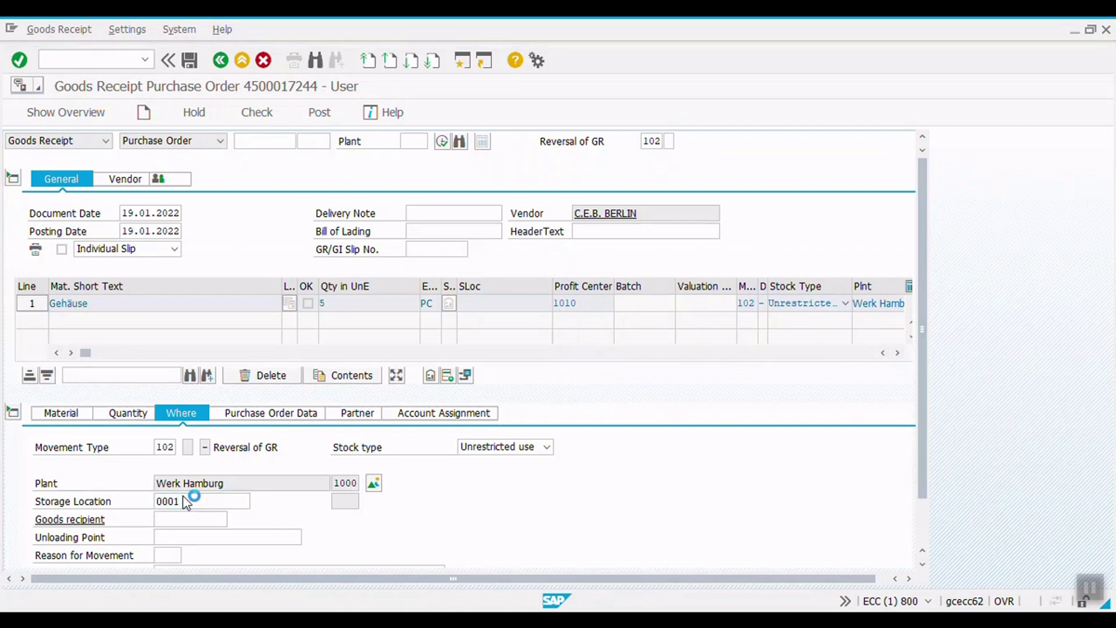
pyautogui.click(923, 523)
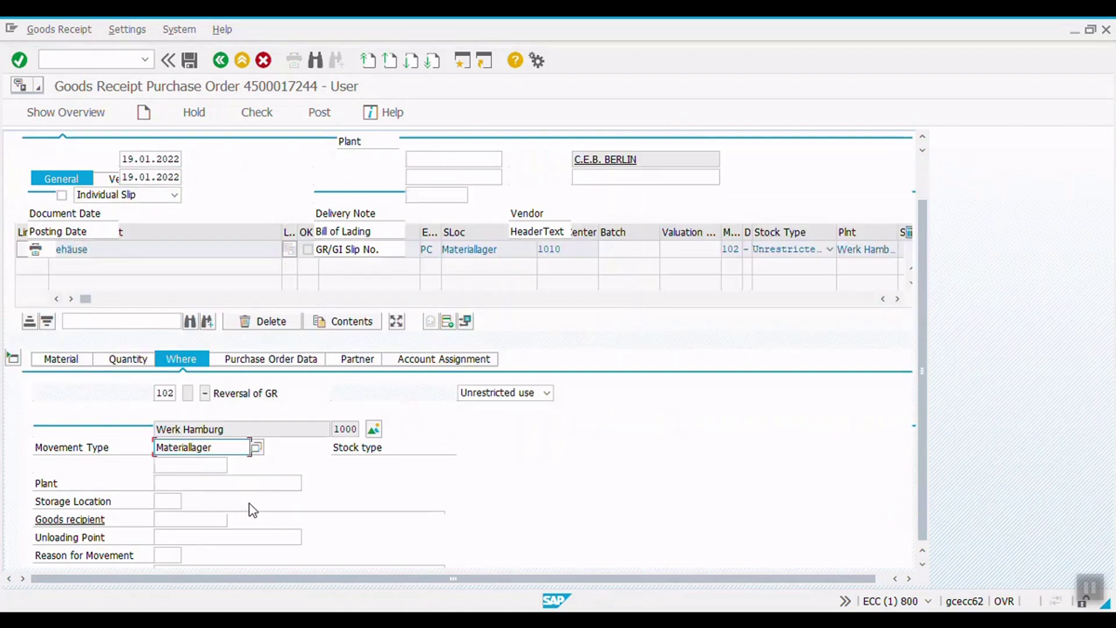
pyautogui.click(94, 557)
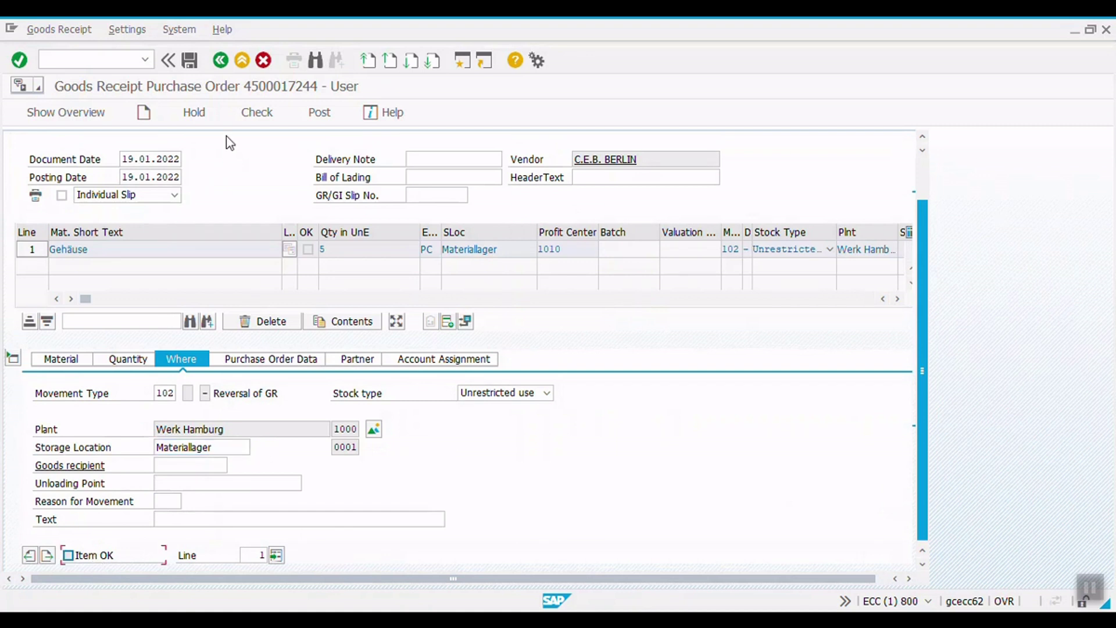
pyautogui.click(259, 120)
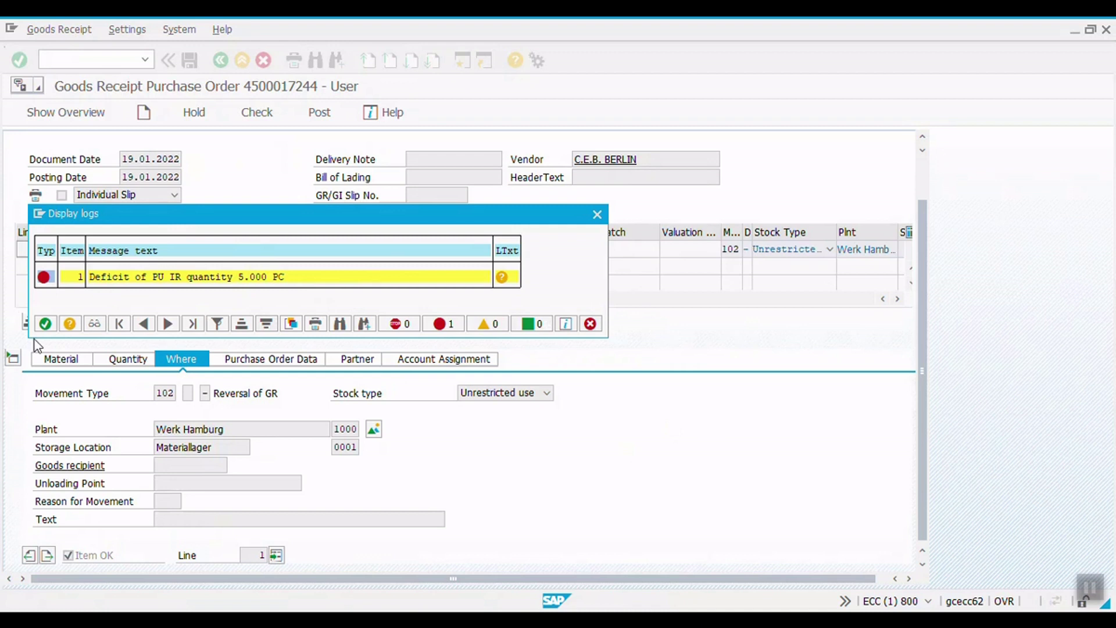
pyautogui.click(45, 326)
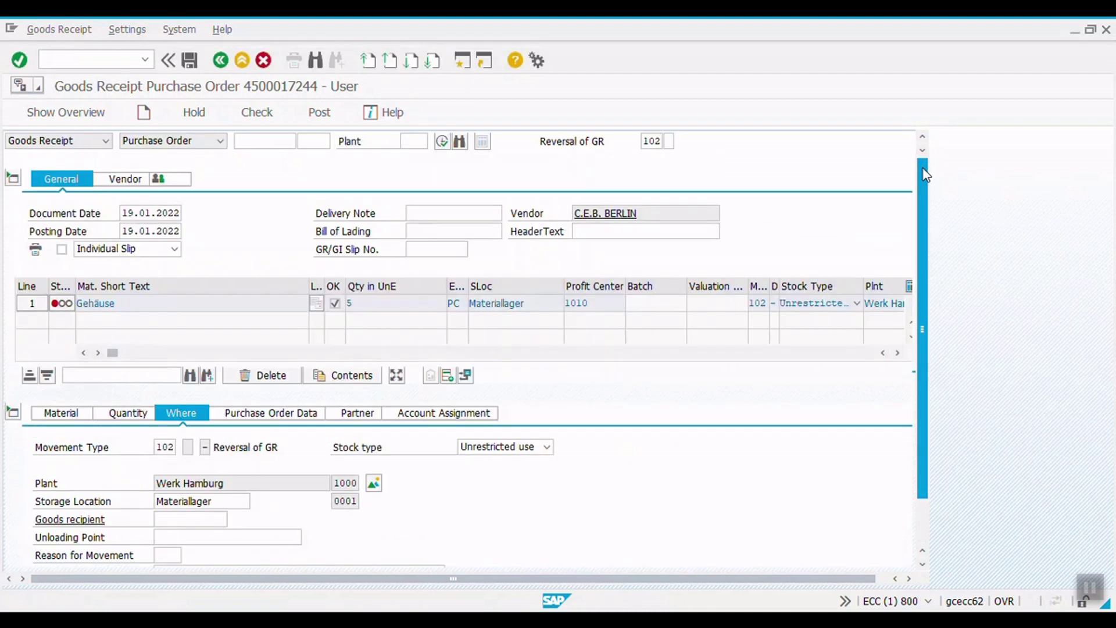
# Step: In OMBZ, tick RevGR desp. IR for movement type 102 and save it under the customizing request
pyautogui.click(96, 60)
pyautogui.write('/n ')
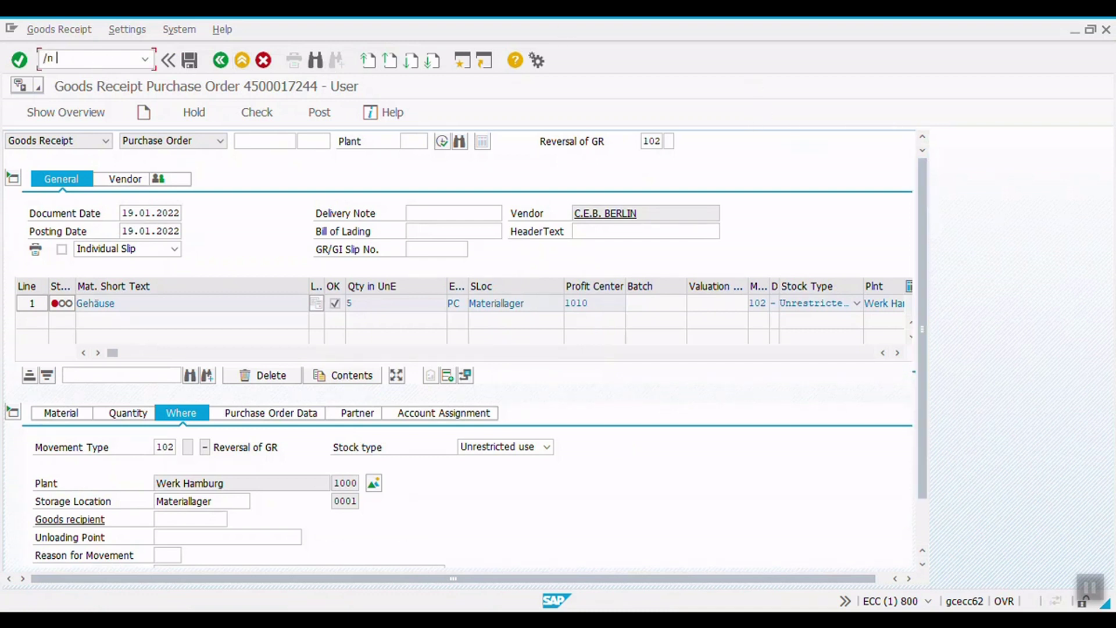
pyautogui.write('ombz')
pyautogui.press('Return')
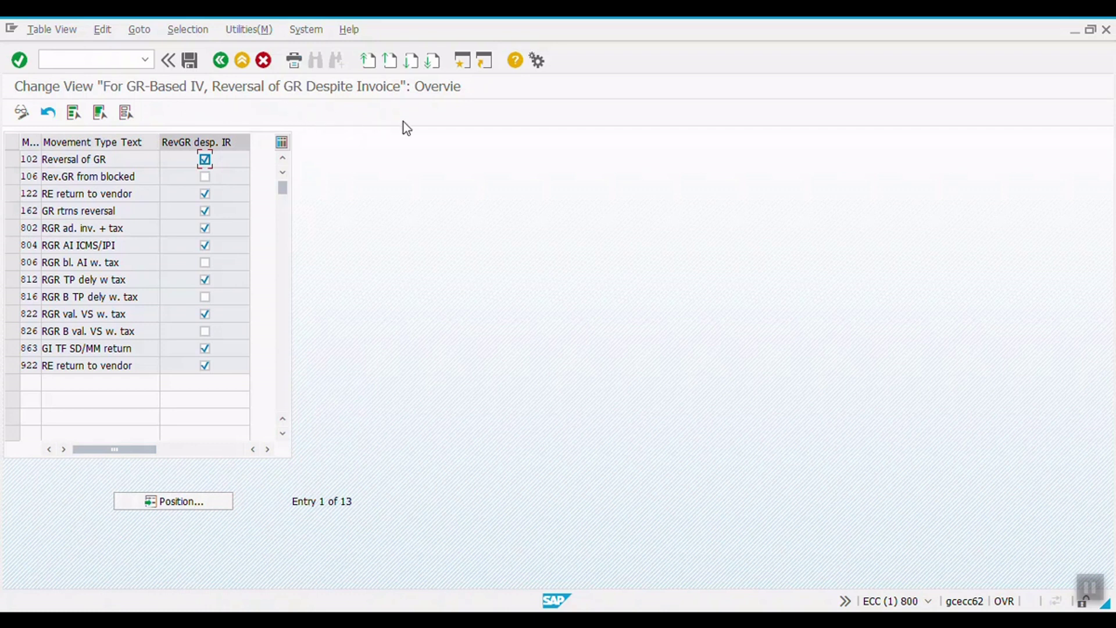
pyautogui.click(192, 62)
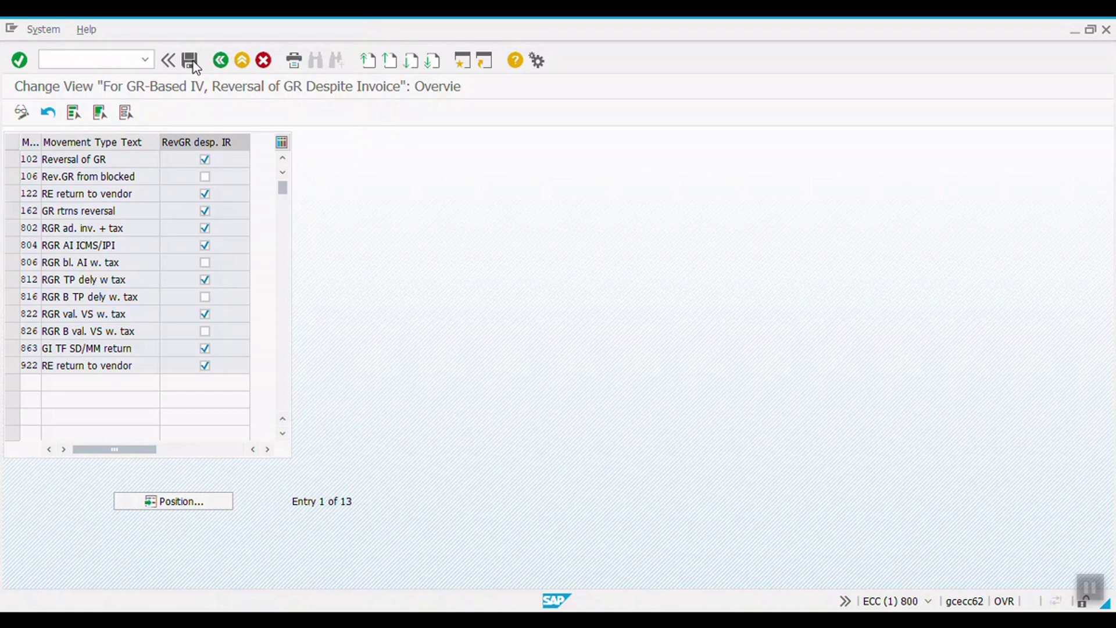
pyautogui.click(181, 291)
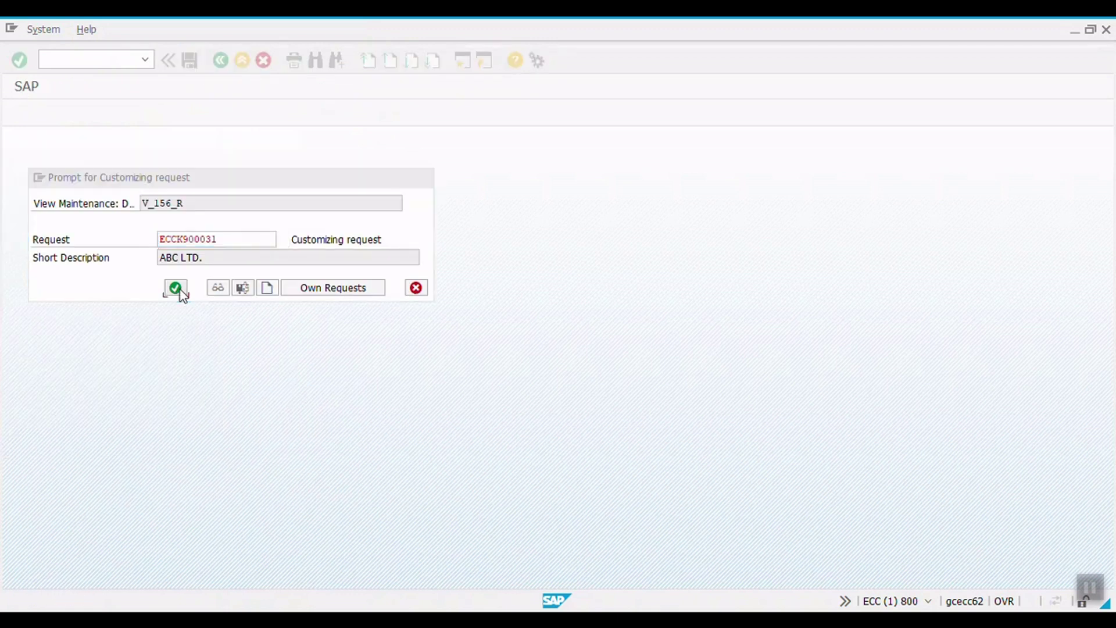
pyautogui.click(104, 59)
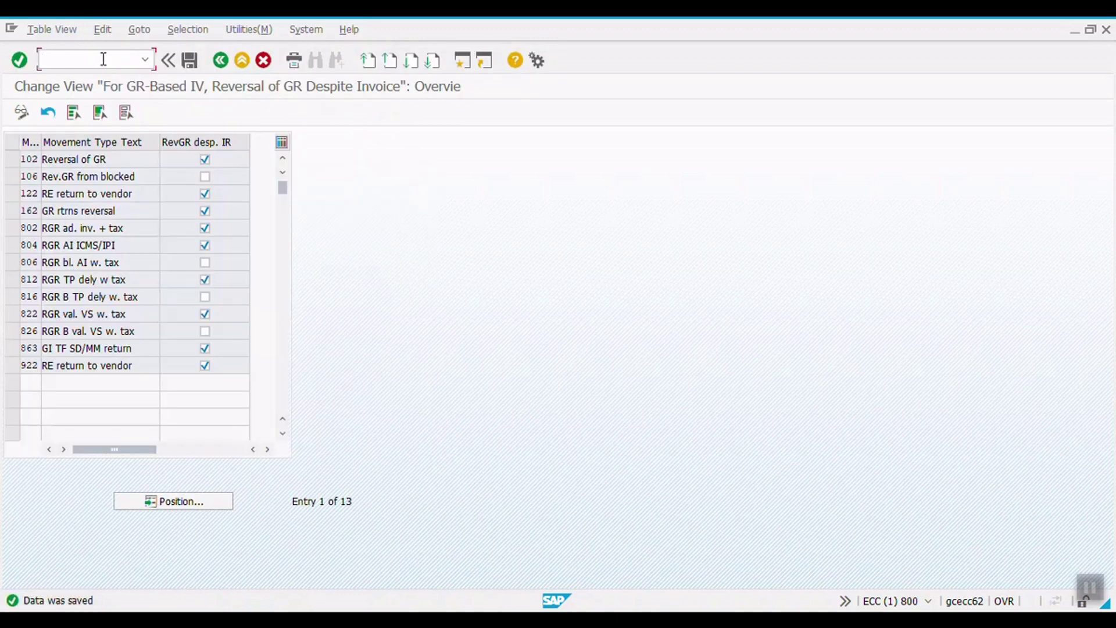
pyautogui.write('/nmigo')
pyautogui.press('Return')
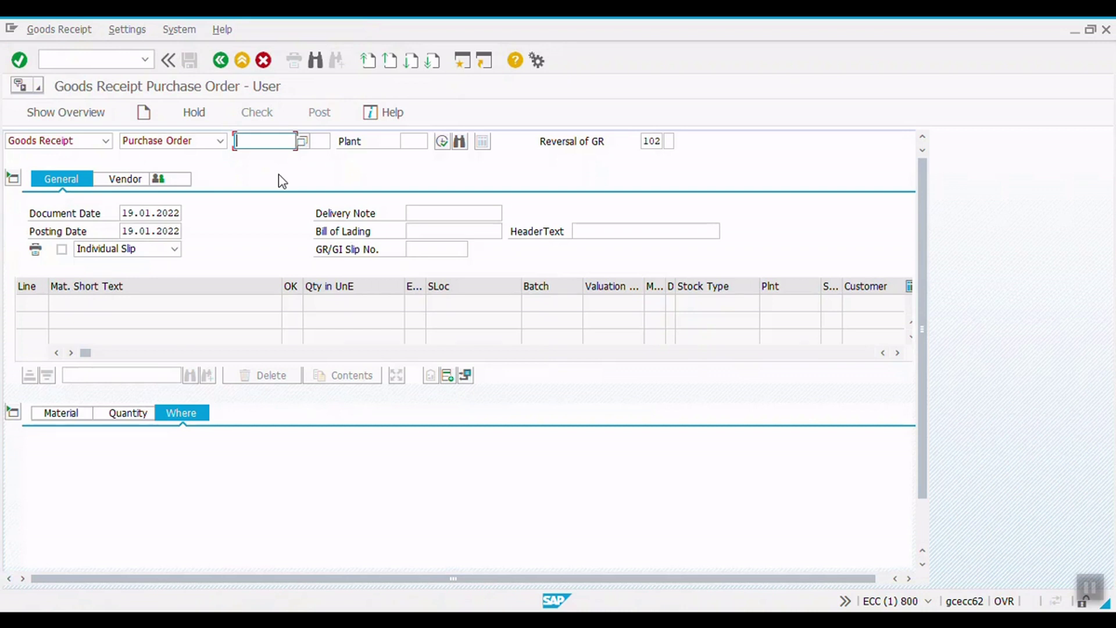
pyautogui.write('45')
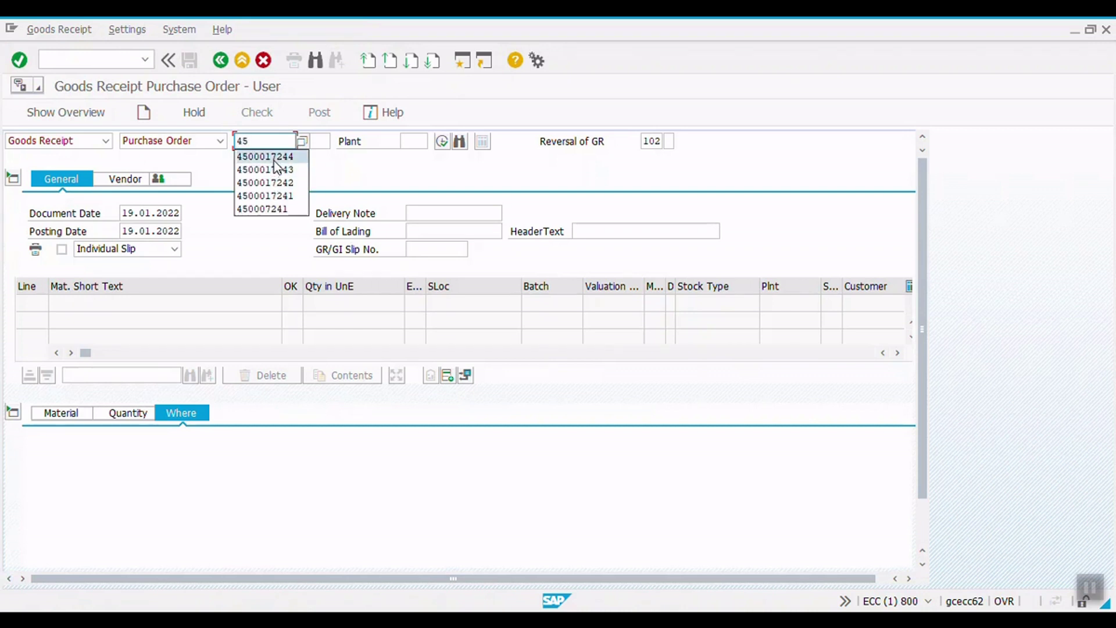
pyautogui.click(274, 158)
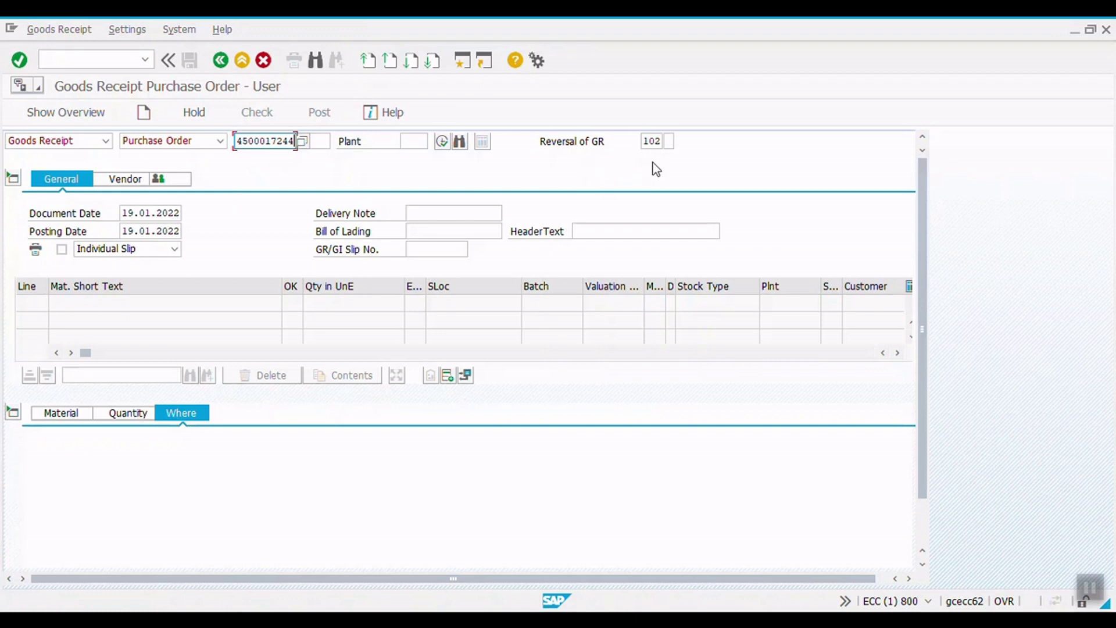
pyautogui.press('Return')
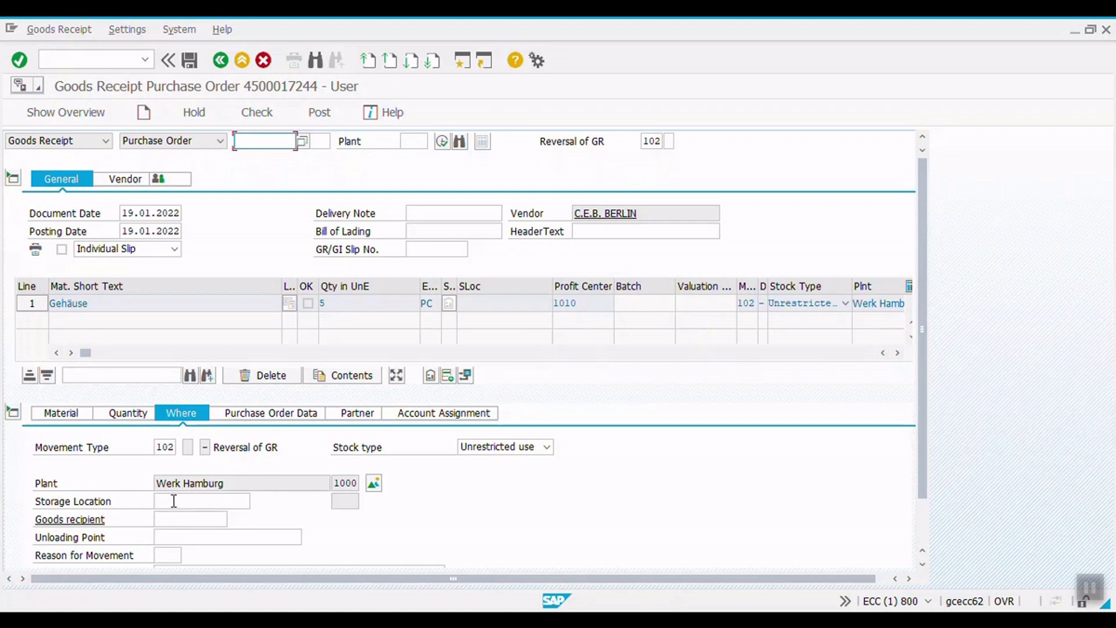
# Step: Enter storage location 0001 for the Gehäuse item
pyautogui.click(173, 500)
pyautogui.write('0001')
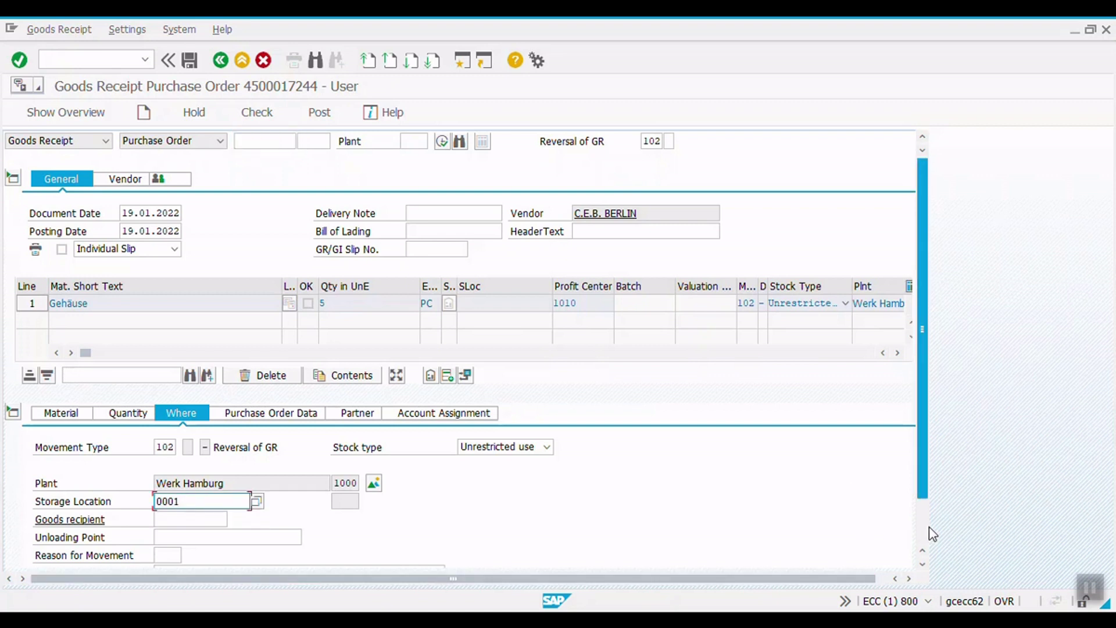
pyautogui.scroll(-1, 643, 460)
# Step: Mark the item OK, check it to get 'Document is O.K.', and post it as material document 44012
pyautogui.click(108, 555)
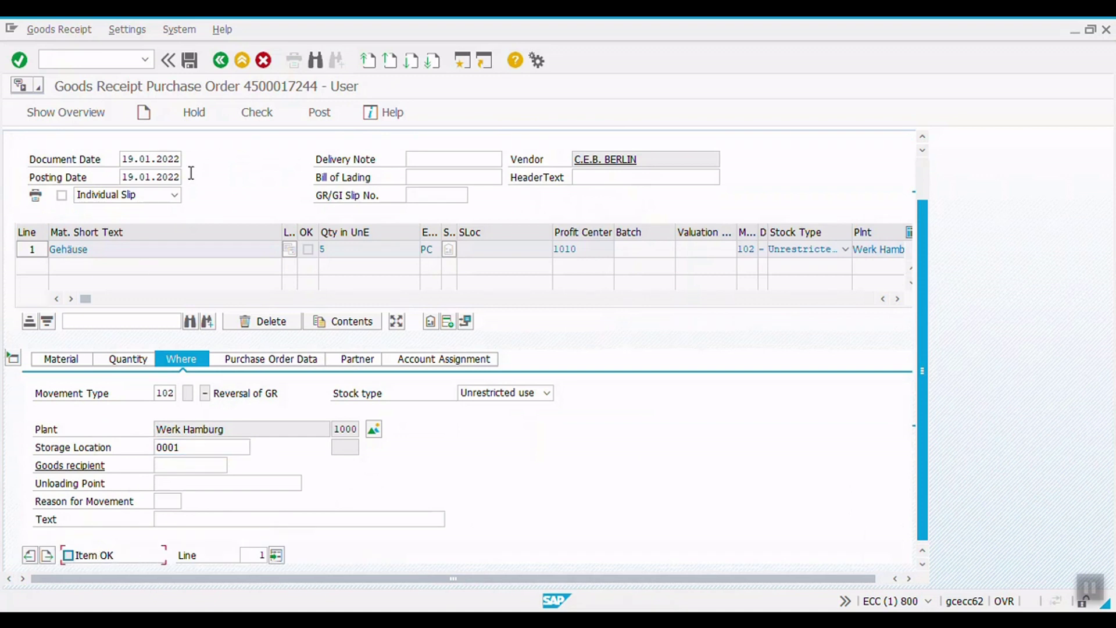
pyautogui.click(257, 113)
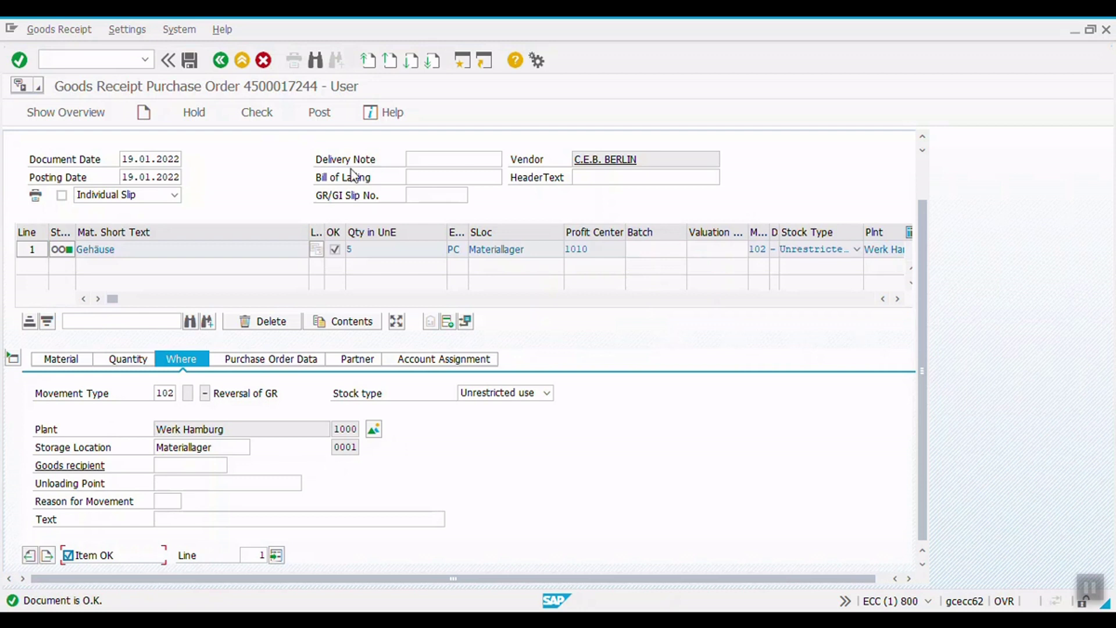
pyautogui.click(313, 113)
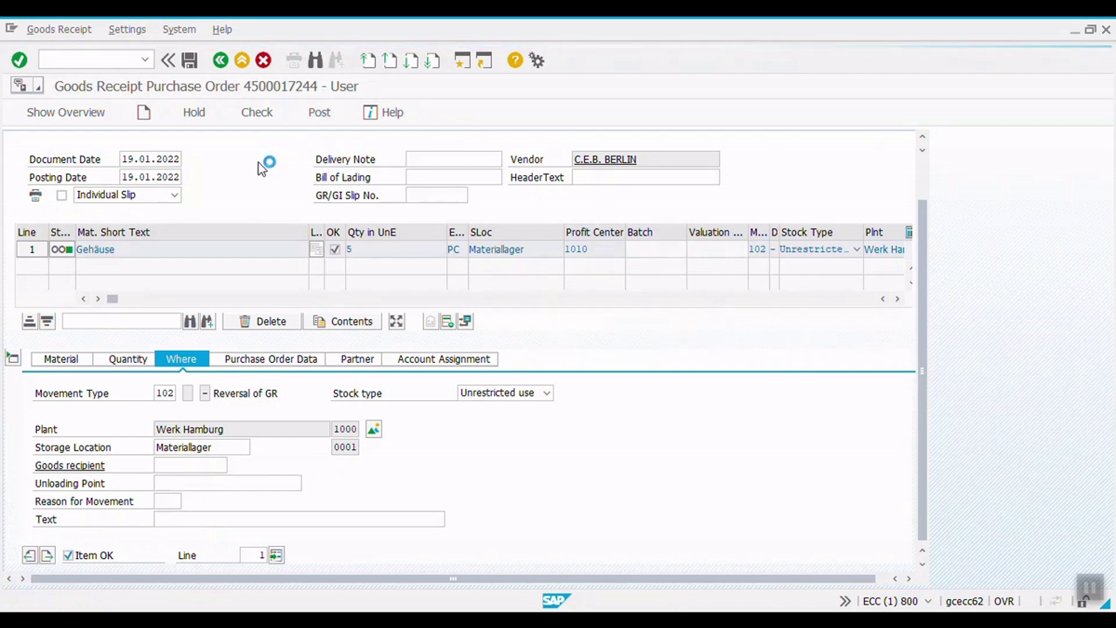